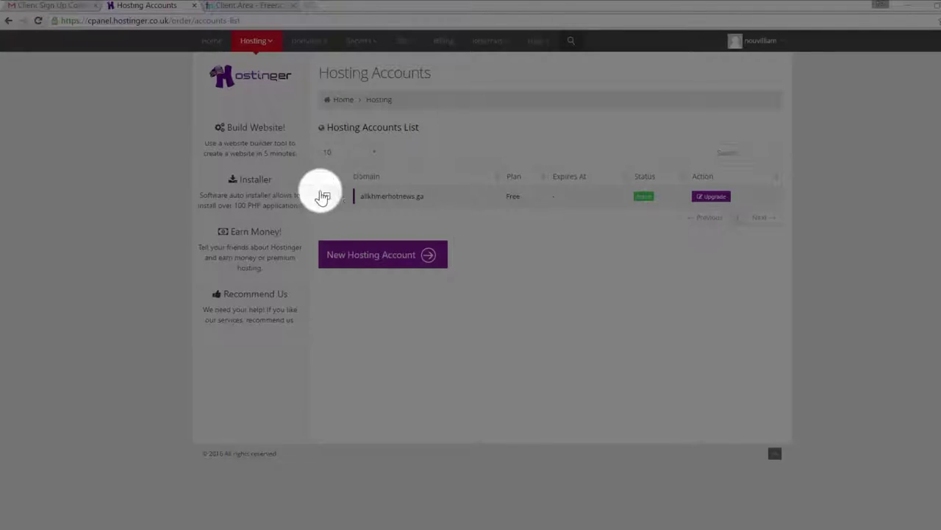
Expand the allkhmerhotnews.ga hosting account to reveal its management options.
click(395, 198)
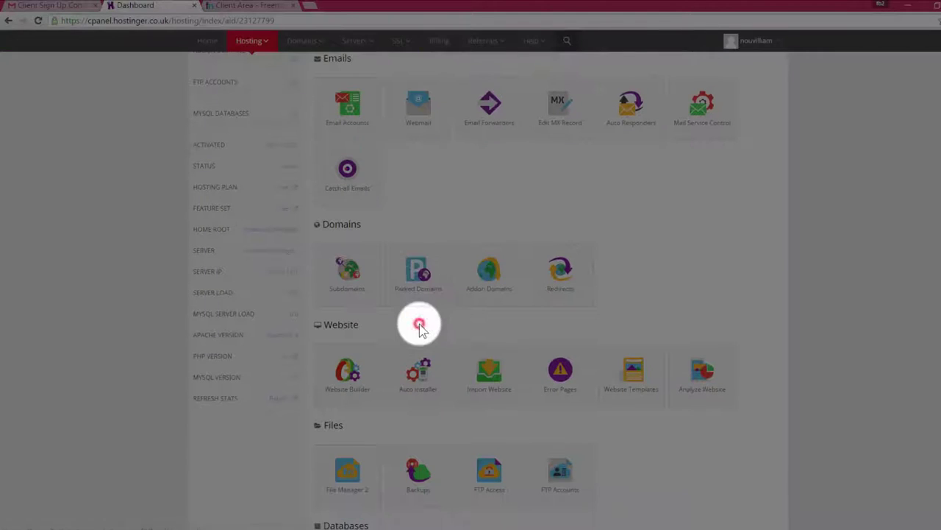
Scroll the allkhmerhotnews.ga dashboard to the Website section and highlight its heading.
scroll(417, 329, down, 2)
scroll(418, 329, down, 2)
scroll(418, 329, down, 2)
scroll(418, 329, down, 2)
scroll(418, 329, up, 2)
scroll(417, 329, up, 2)
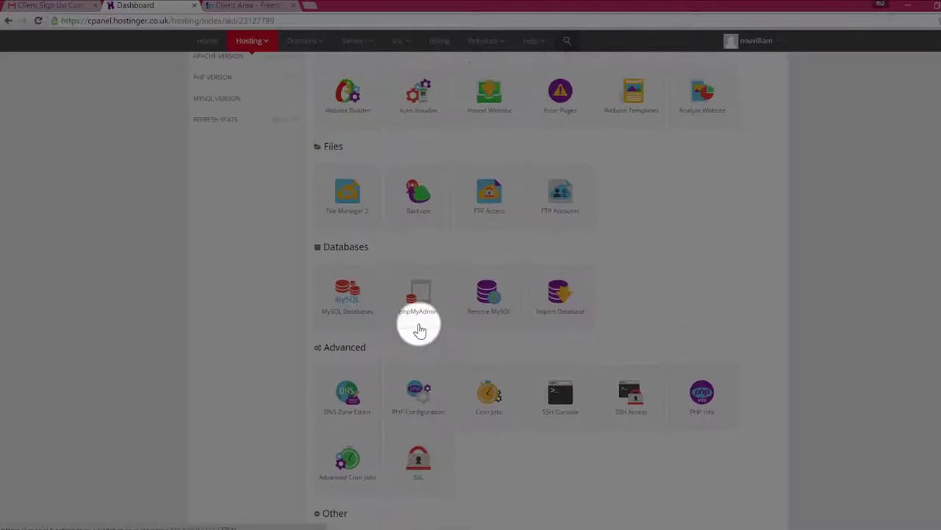
scroll(419, 330, up, 1)
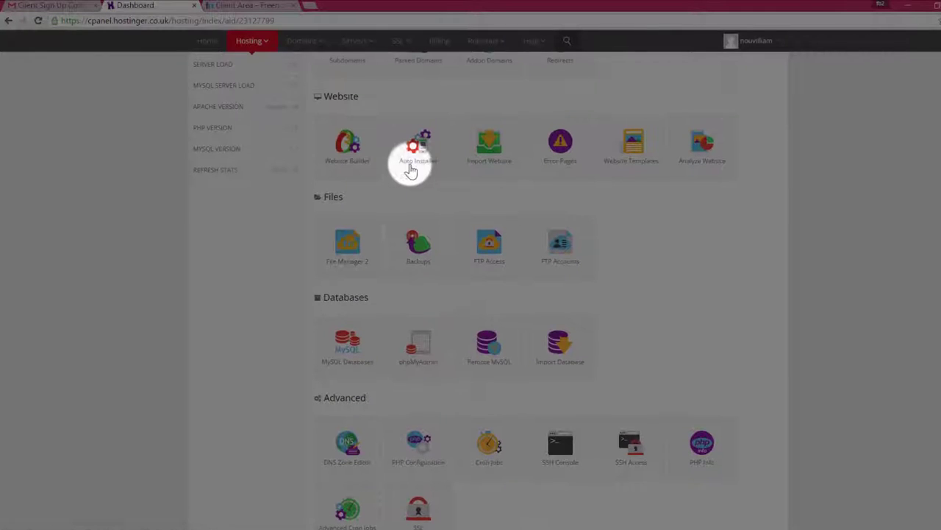
triple_click(338, 95)
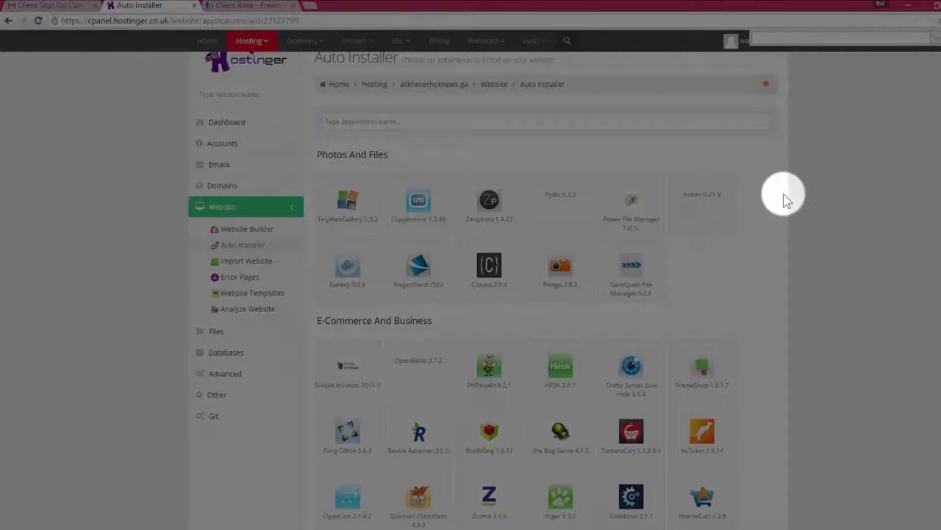
Search the Auto Installer page for 'wordpress' and select the red nameserver warning.
text(wordpress)
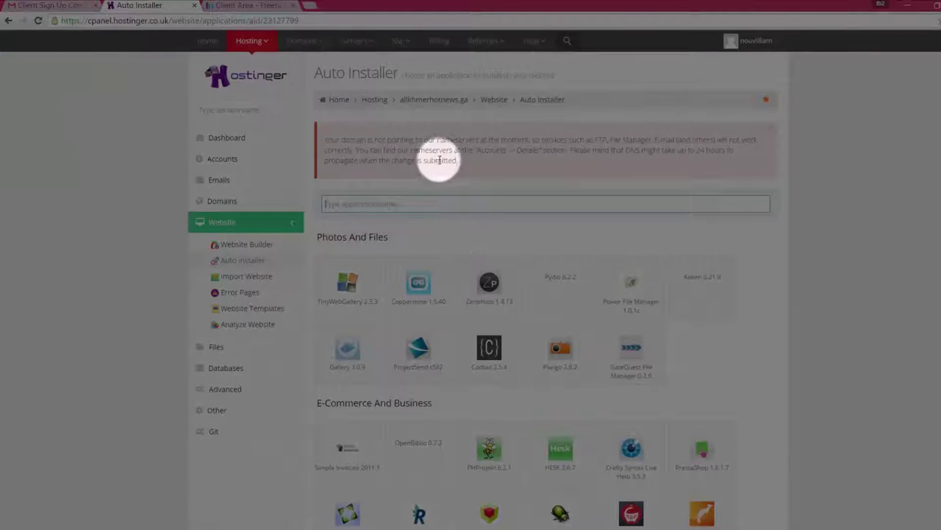
click(353, 139)
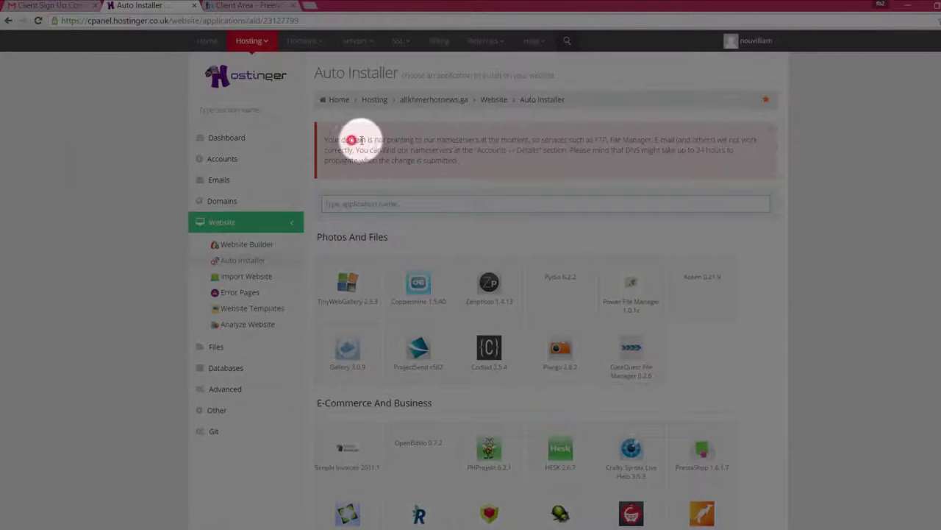
drag(352, 140, 508, 169)
click(509, 169)
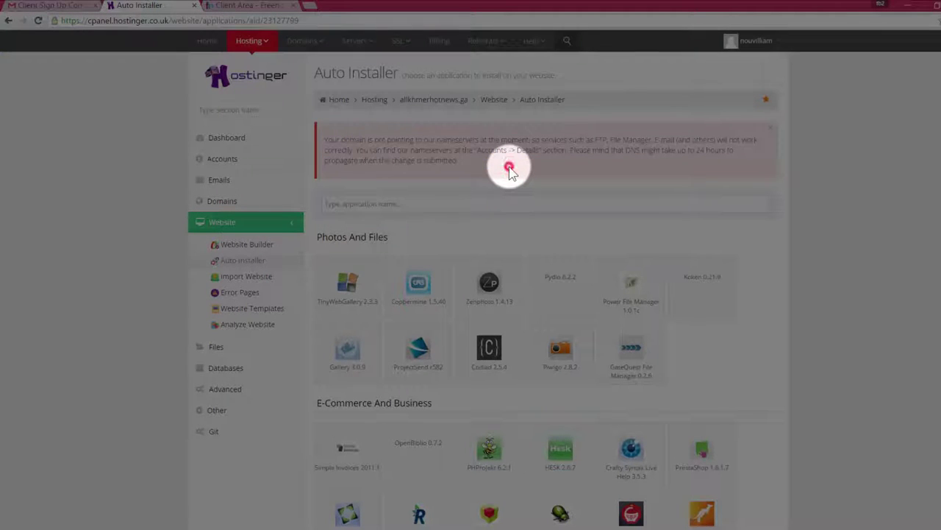
mouse_move(485, 169)
mouse_down()
mouse_move(343, 143)
mouse_move(479, 157)
mouse_up()
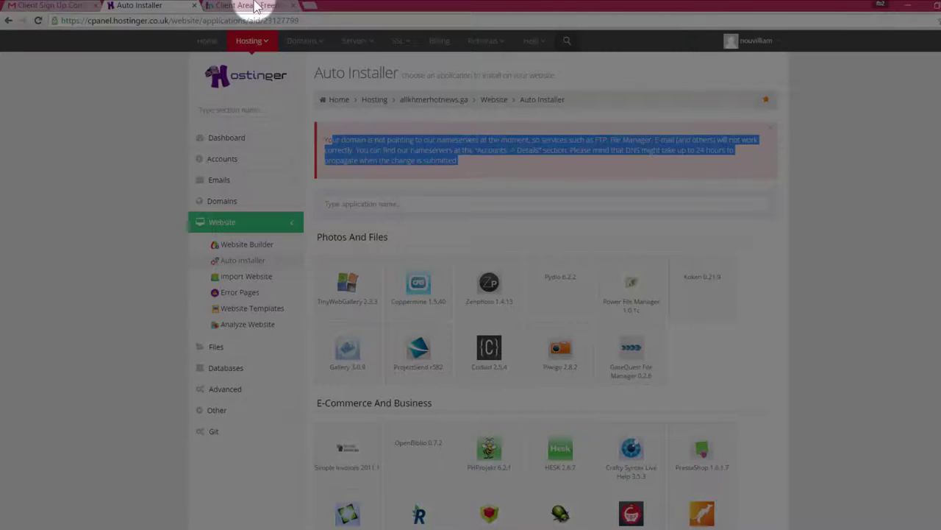
In Freenom, open the allkhmerhotnews.ga nameserver settings under Management Tools.
click(257, 6)
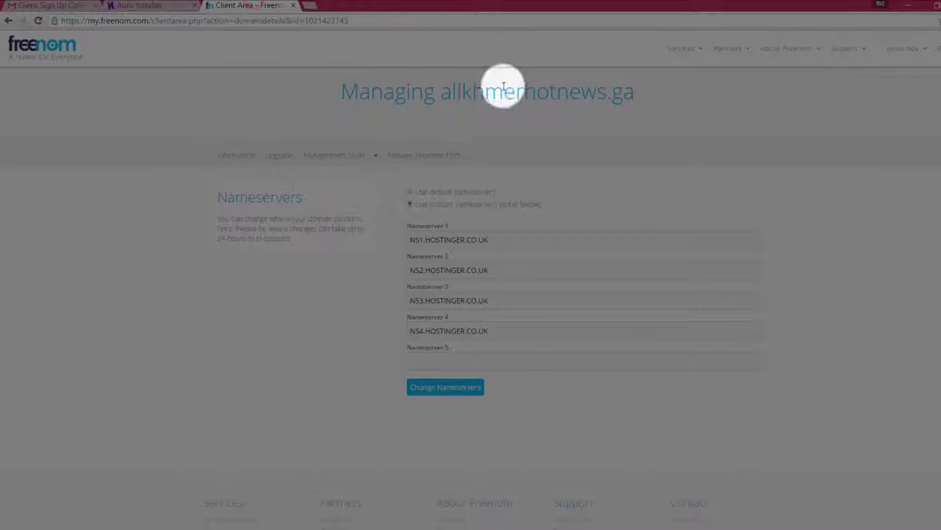
drag(442, 92, 596, 96)
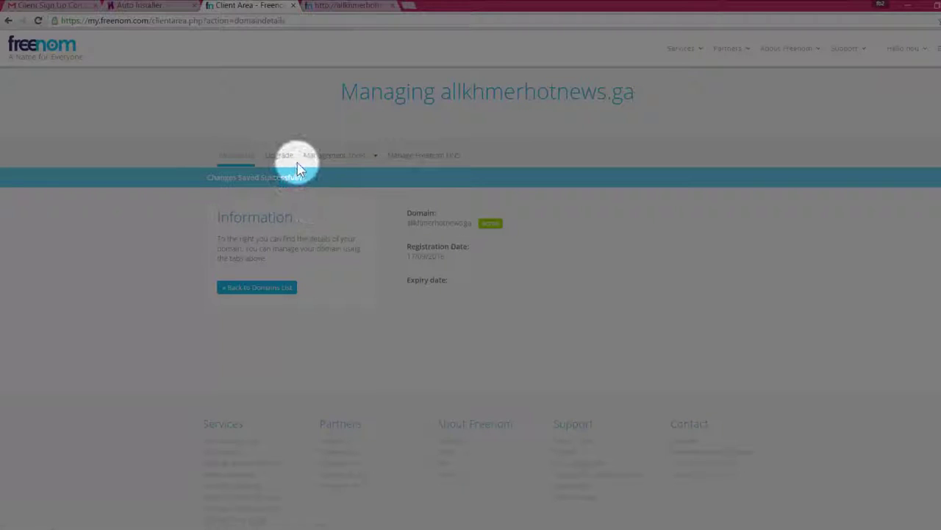
click(331, 156)
click(334, 177)
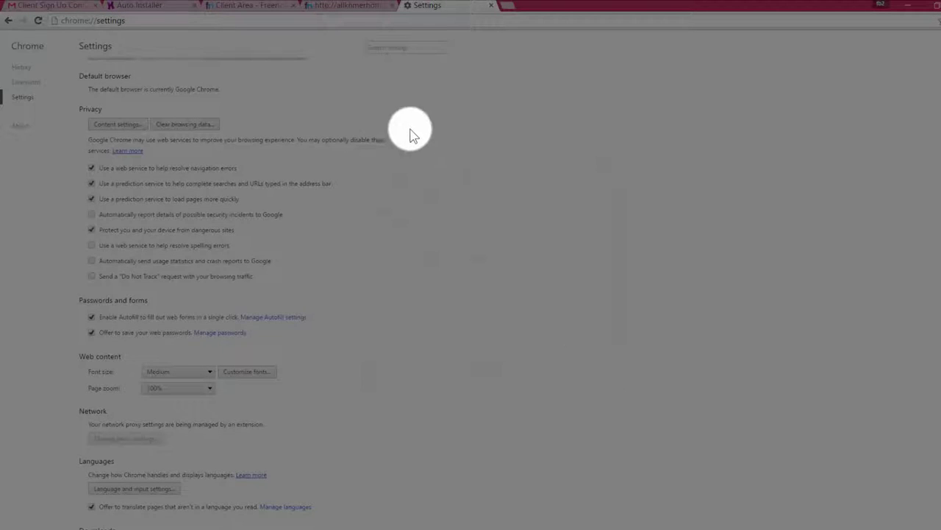
Close Settings and reload the allkhmerhotnews.ga, Freenom and Hostinger Auto Installer tabs.
key(ctrl+w)
key(F5)
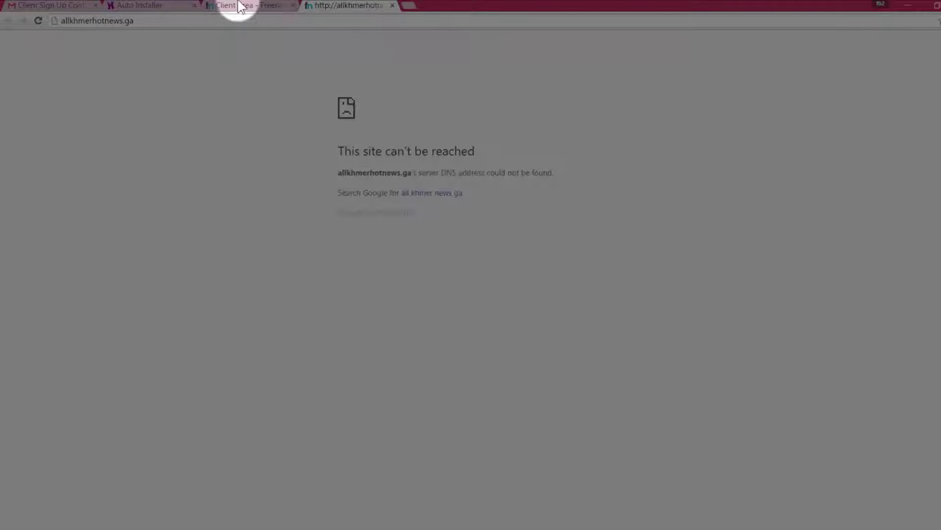
click(239, 7)
key(F5)
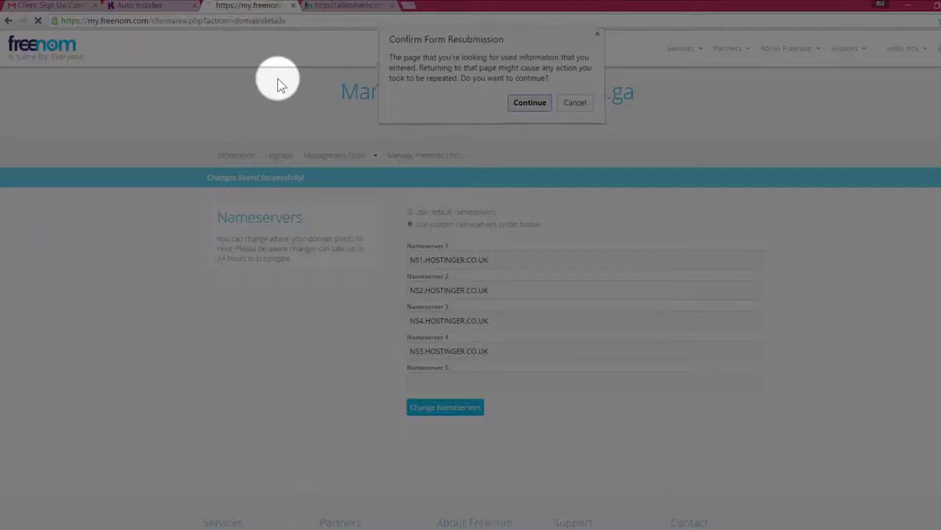
key(Return)
click(151, 7)
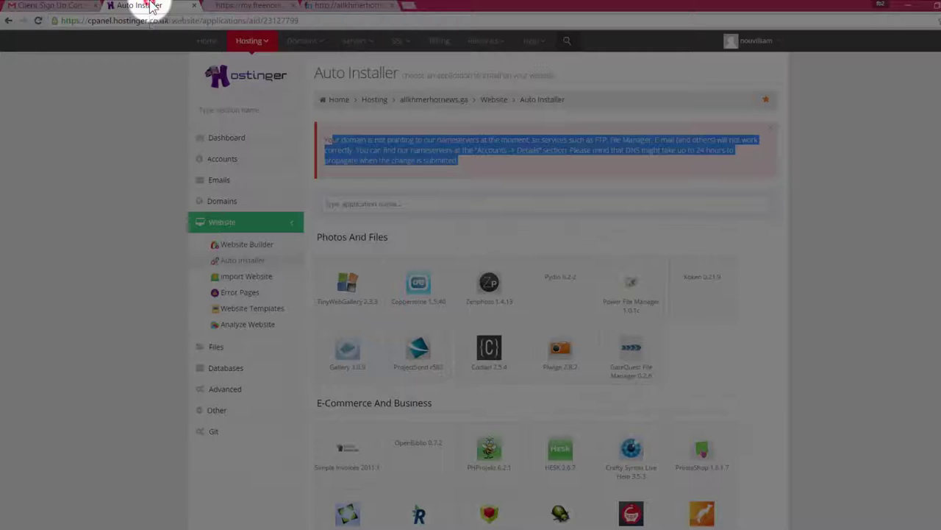
key(F5)
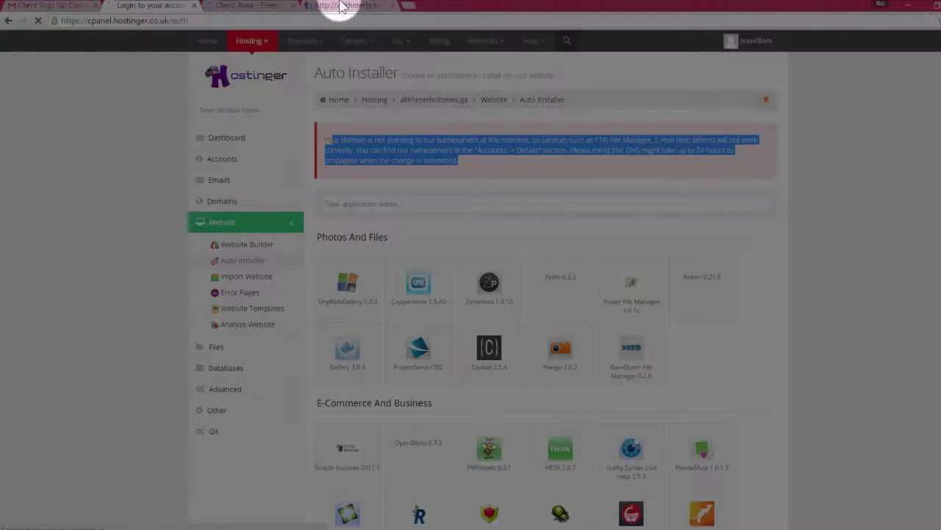
click(340, 5)
click(225, 5)
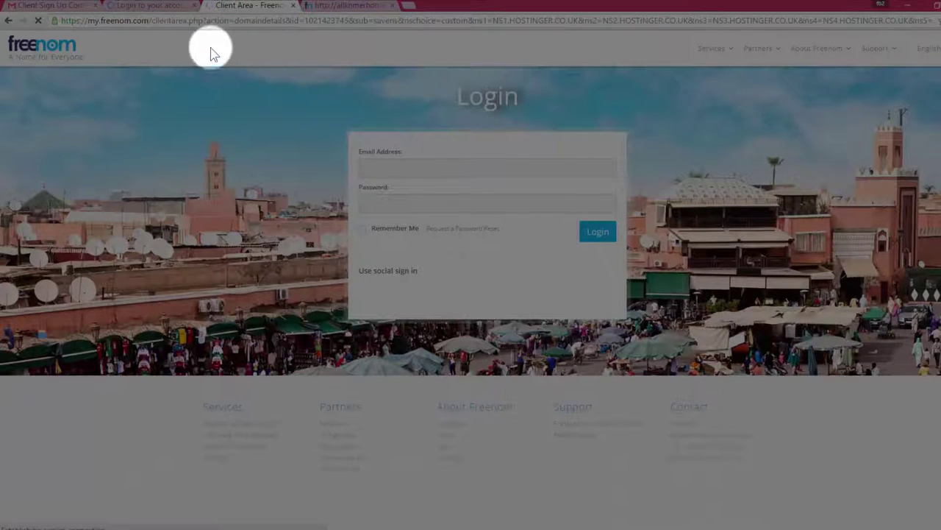
Log back in to the Hostinger control panel with the saved credentials.
click(155, 6)
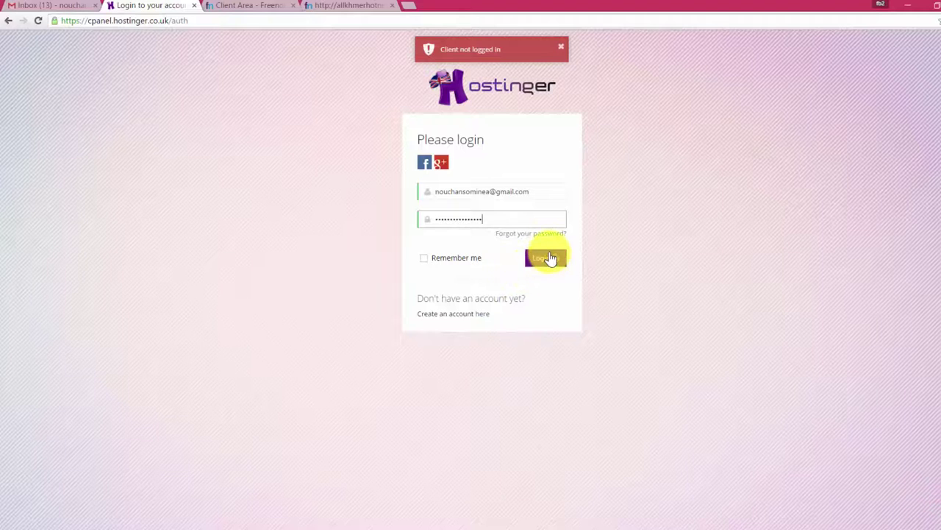
click(550, 257)
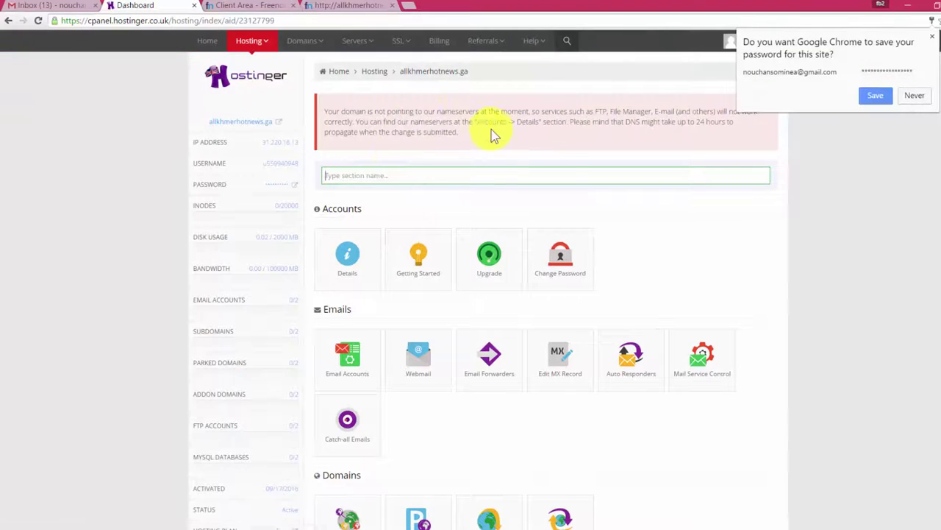
click(513, 130)
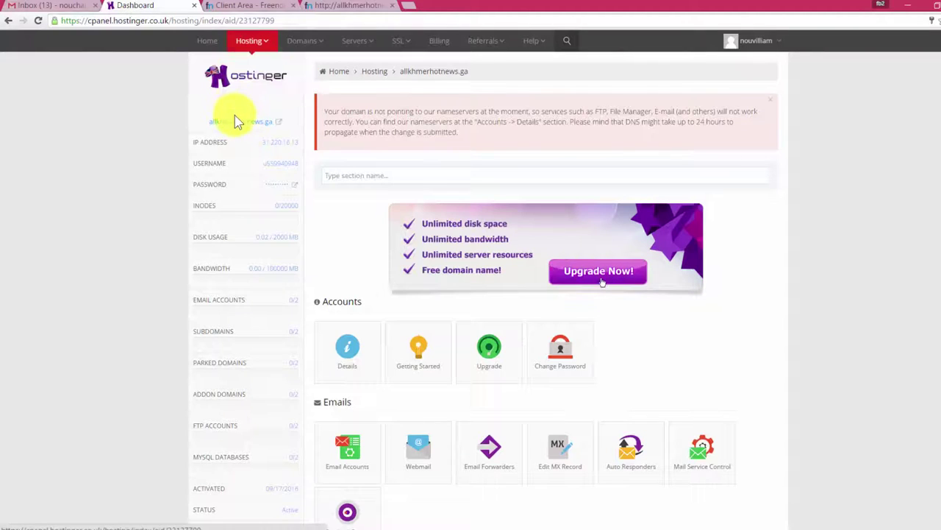
click(235, 122)
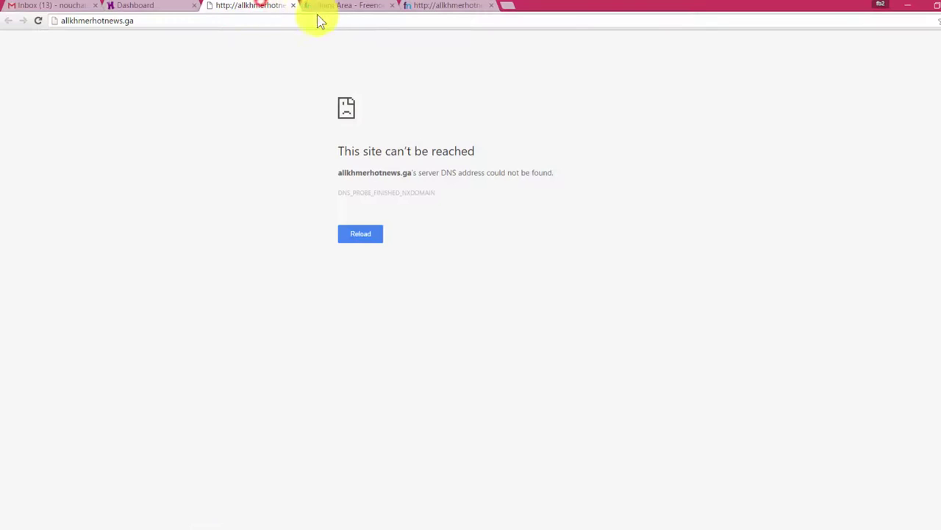
key(ctrl+w)
click(371, 8)
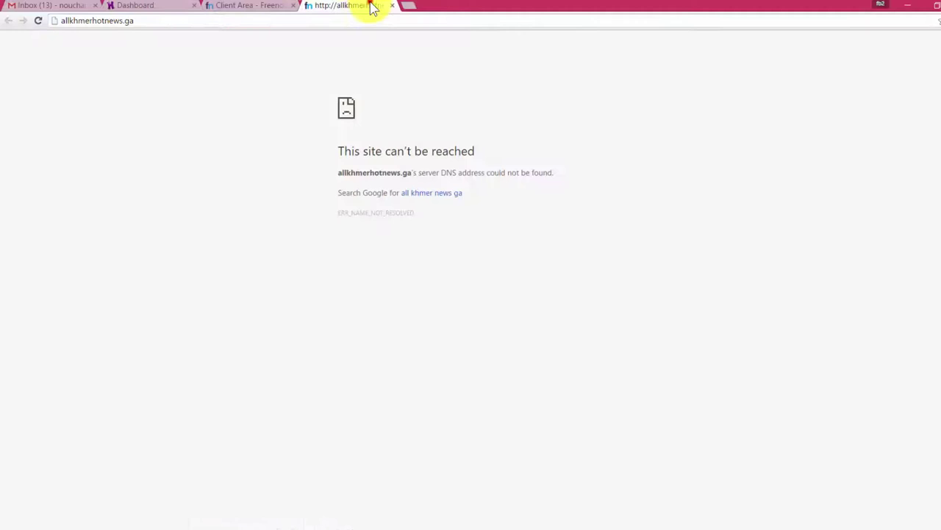
click(231, 7)
click(174, 5)
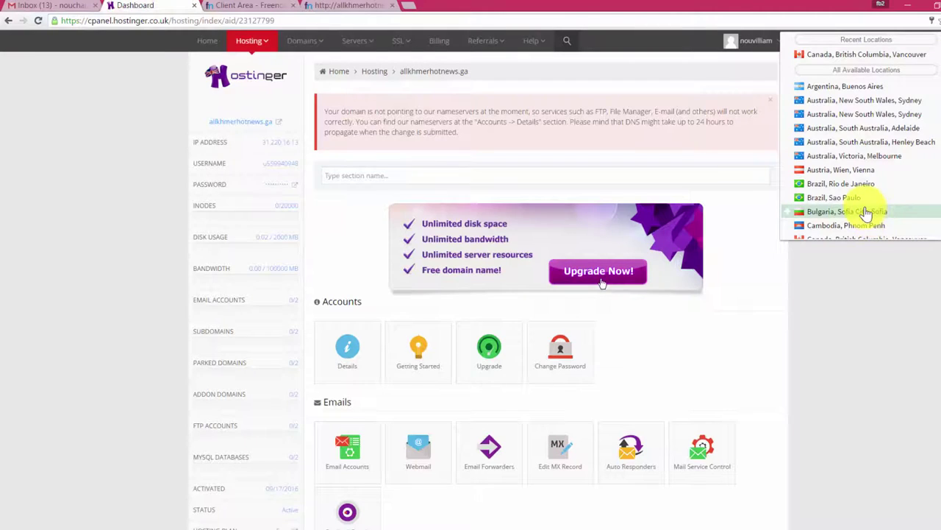
Set the browsing location to Canada, British Columbia, Vancouver and reload allkhmerhotnews.ga.
scroll(868, 211, down, 3)
scroll(866, 211, down, 1)
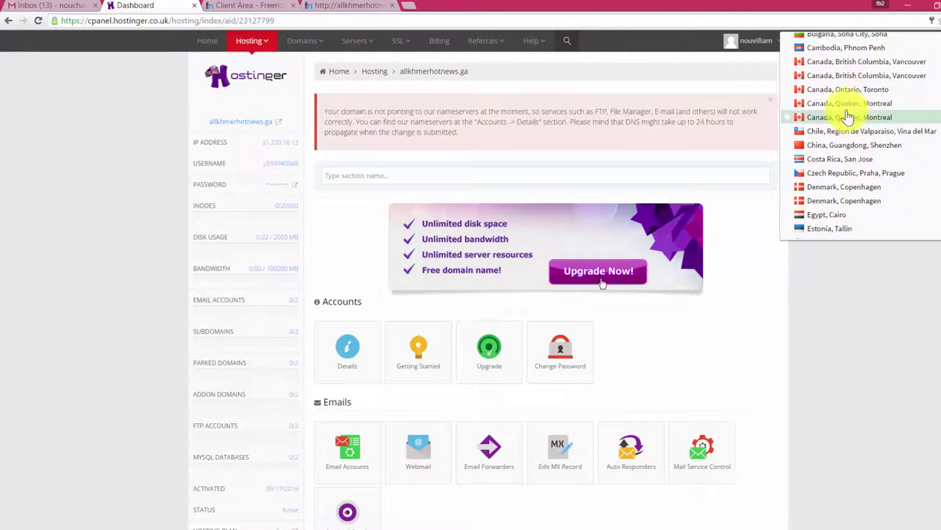
click(809, 62)
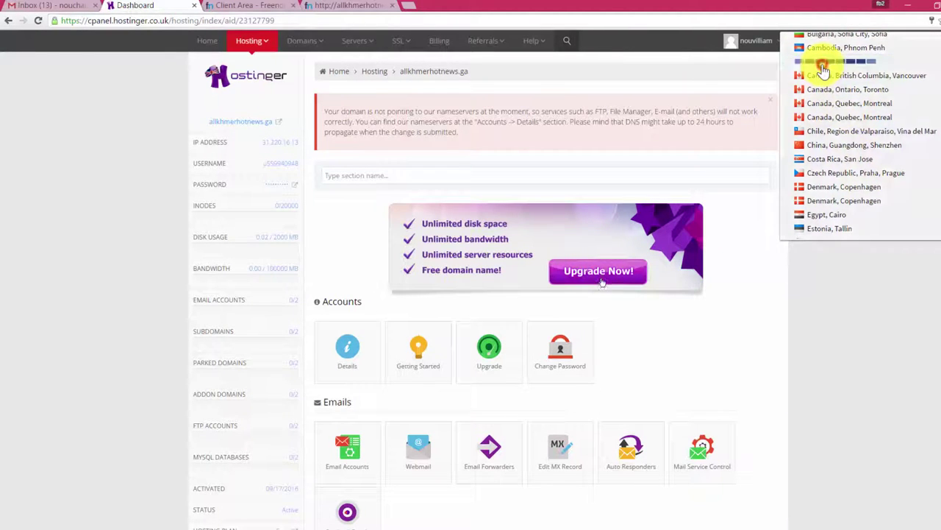
click(350, 6)
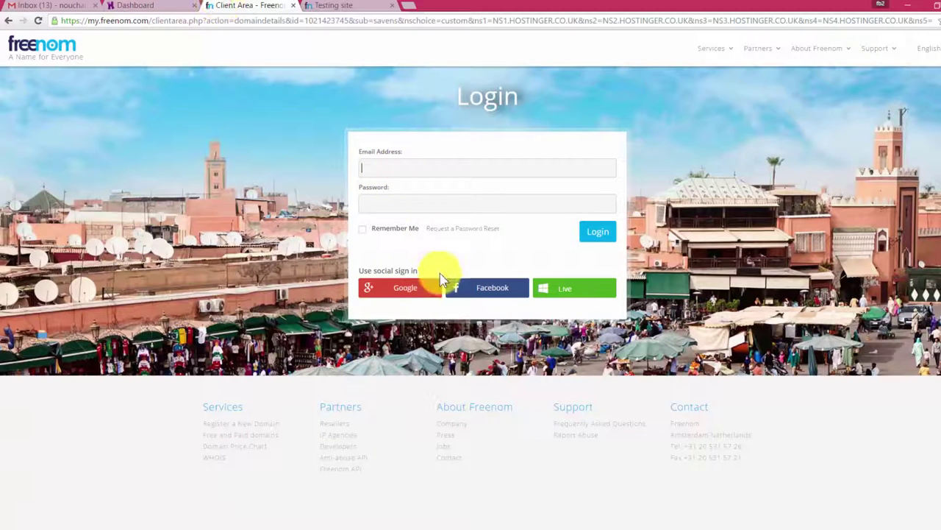
Return to the Hostinger dashboard and scroll down through its sections.
click(189, 6)
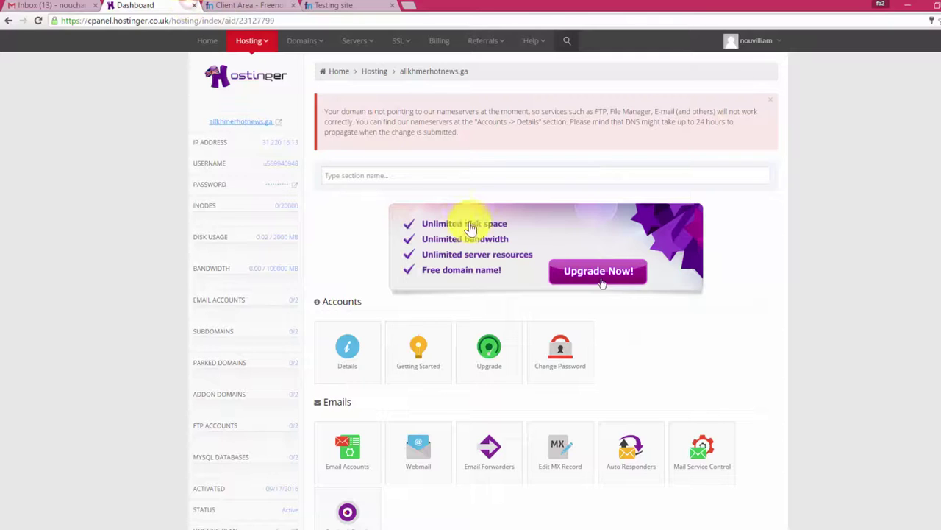
scroll(456, 224, down, 1)
scroll(479, 246, down, 4)
scroll(479, 249, down, 3)
scroll(481, 248, down, 4)
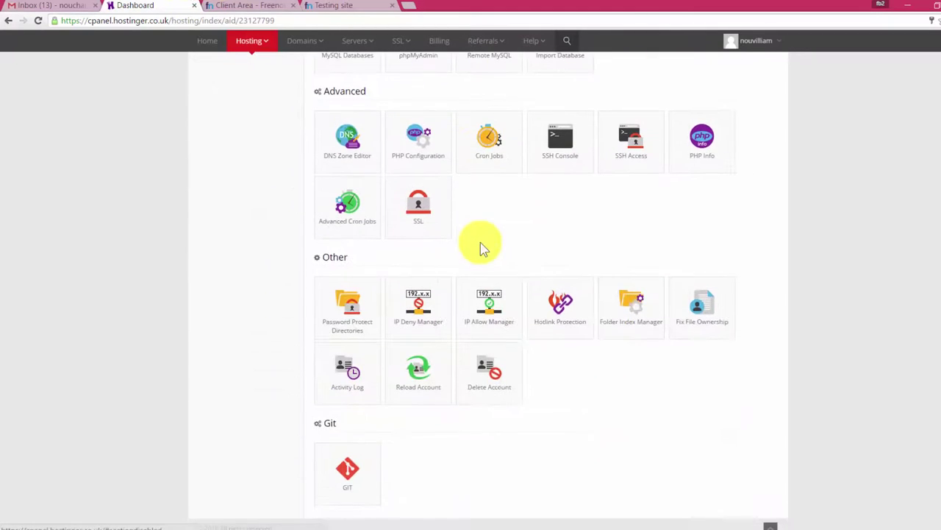
Scroll Auto Installer to Content Management and choose the WordPress 4.6.1 tile.
scroll(477, 251, up, 2)
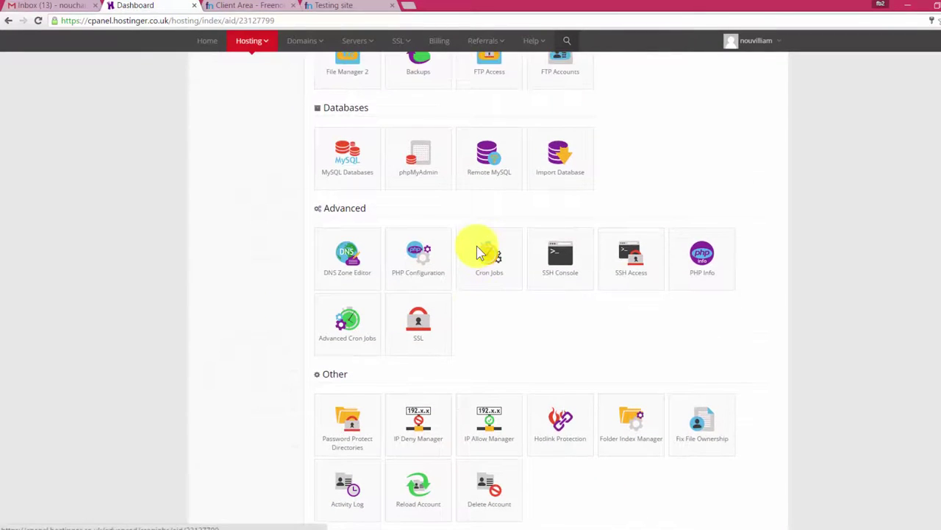
scroll(476, 252, down, 2)
scroll(477, 252, up, 4)
scroll(477, 252, up, 1)
scroll(479, 252, up, 1)
scroll(446, 264, up, 1)
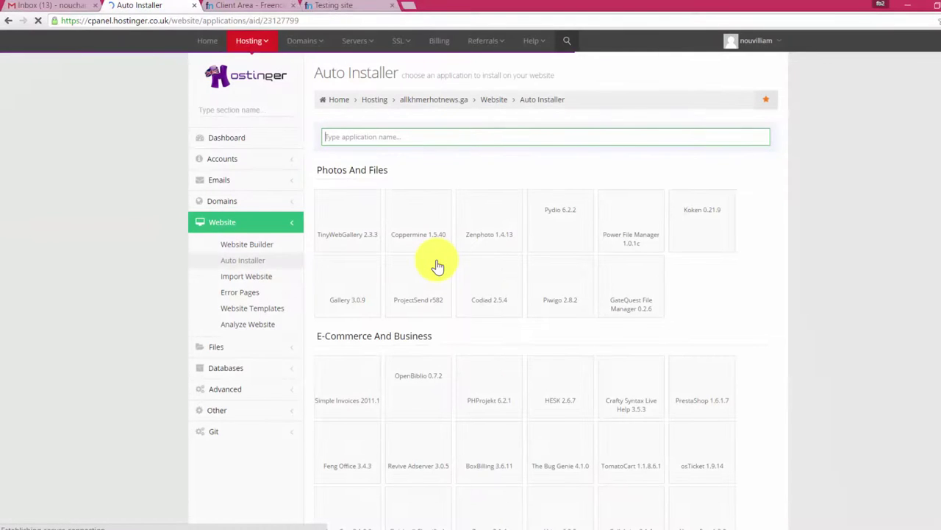
scroll(438, 265, down, 1)
scroll(437, 265, down, 5)
scroll(438, 266, down, 2)
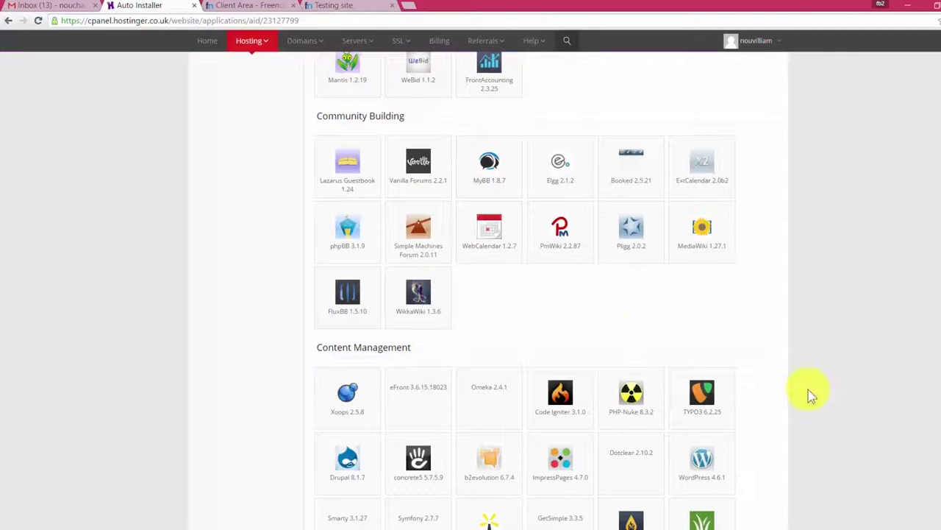
scroll(763, 468, down, 1)
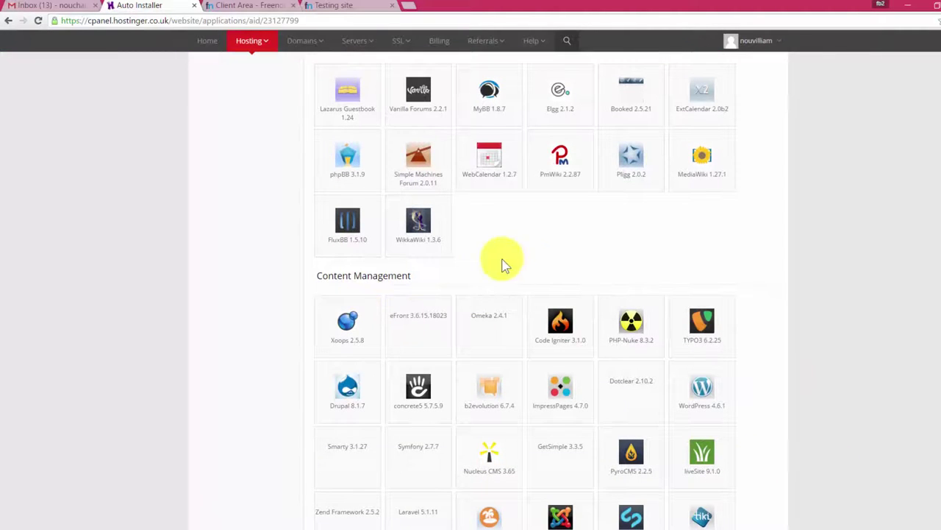
click(701, 401)
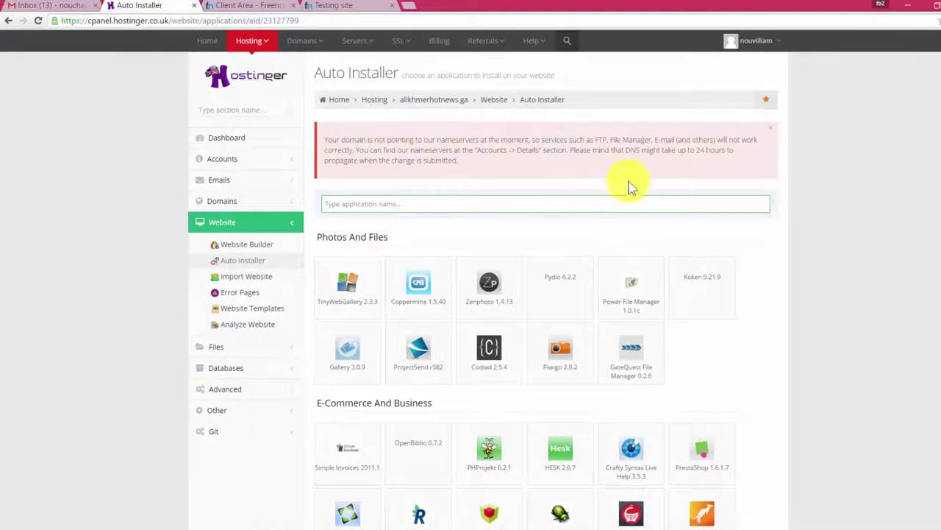
Log out of Hostinger and switch the proxy location to Frankfurt, Germany.
click(765, 40)
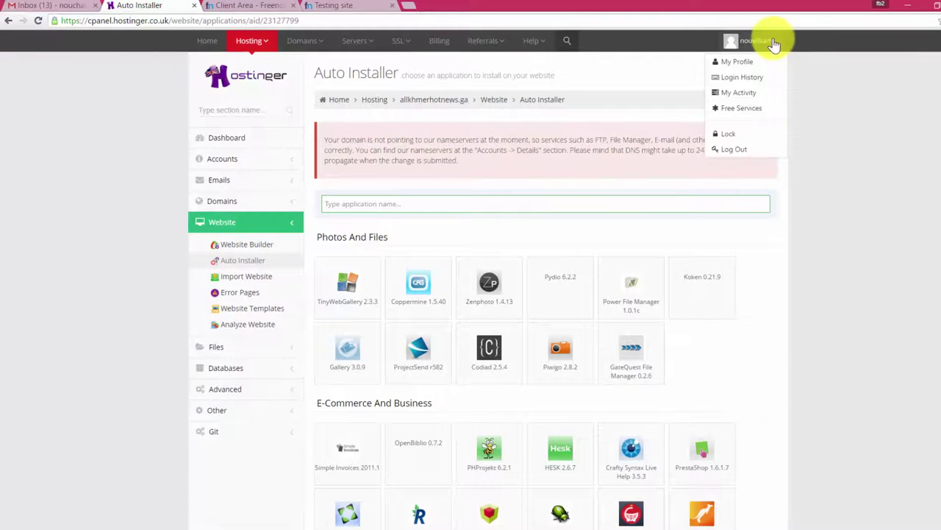
click(733, 150)
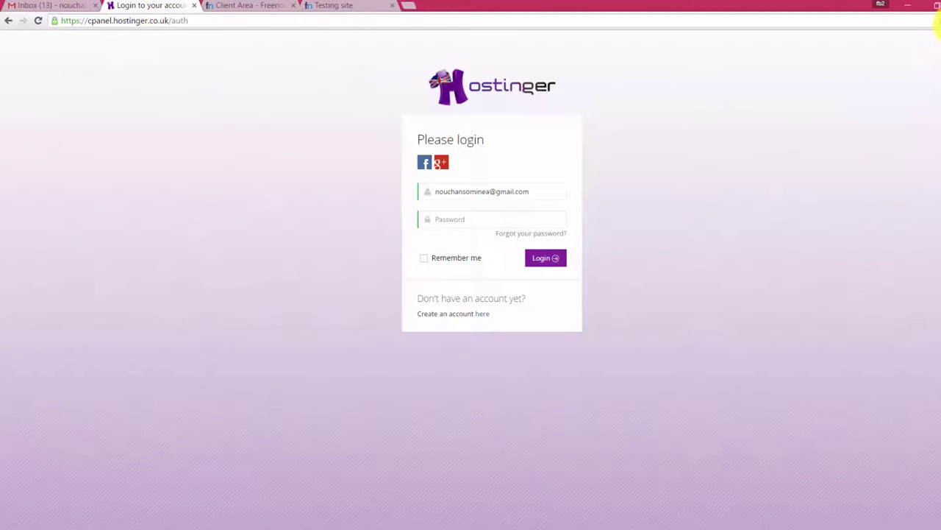
click(936, 21)
scroll(914, 144, down, 4)
scroll(915, 145, down, 2)
scroll(914, 145, up, 3)
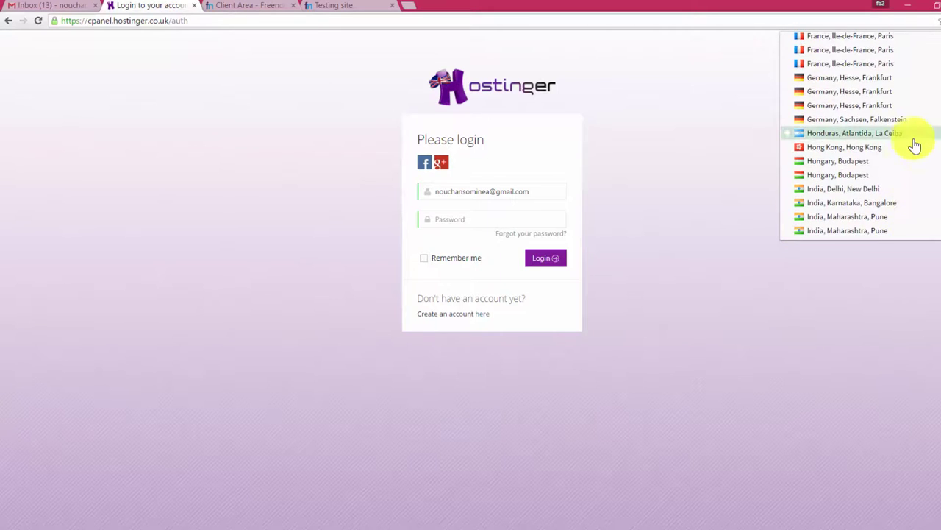
click(861, 106)
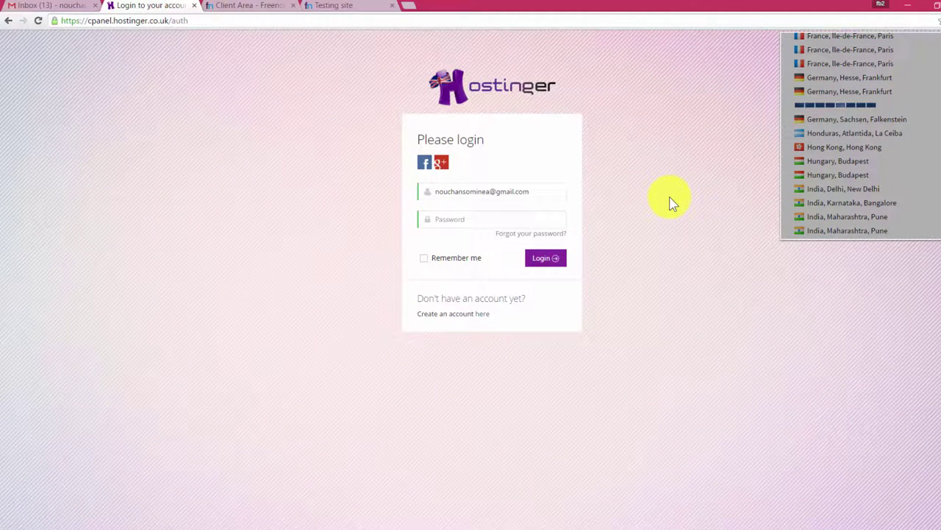
Enter the account password and submit the Hostinger login.
click(516, 214)
text(••)
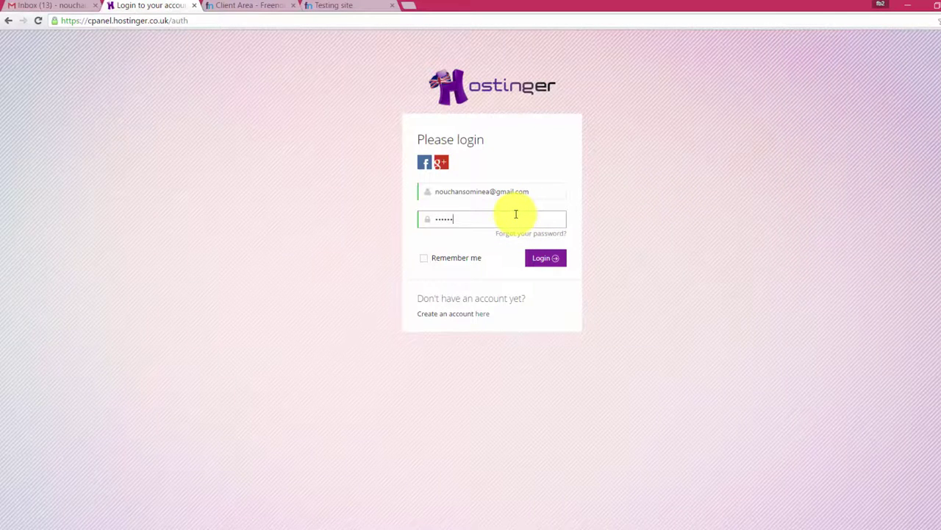
text(••)
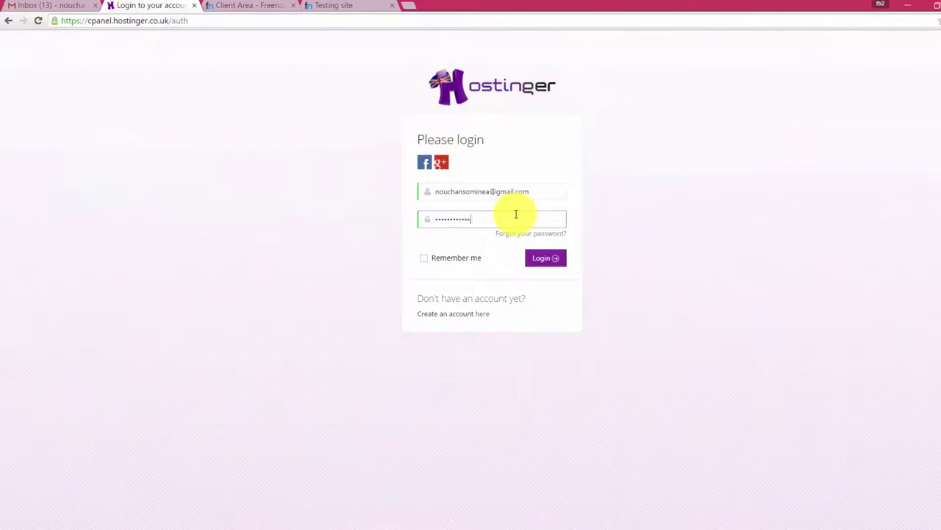
key(Return)
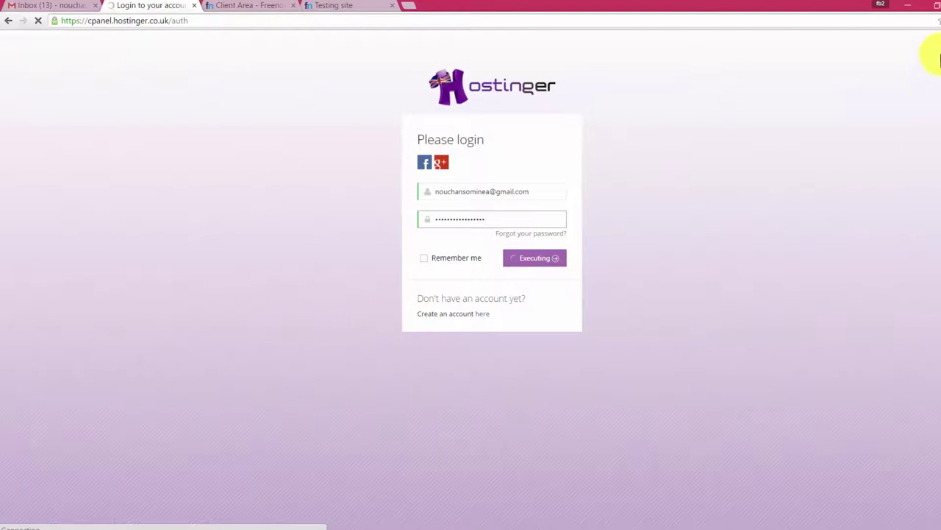
Switch the proxy location to Australia, New South Wales, Sydney.
click(937, 22)
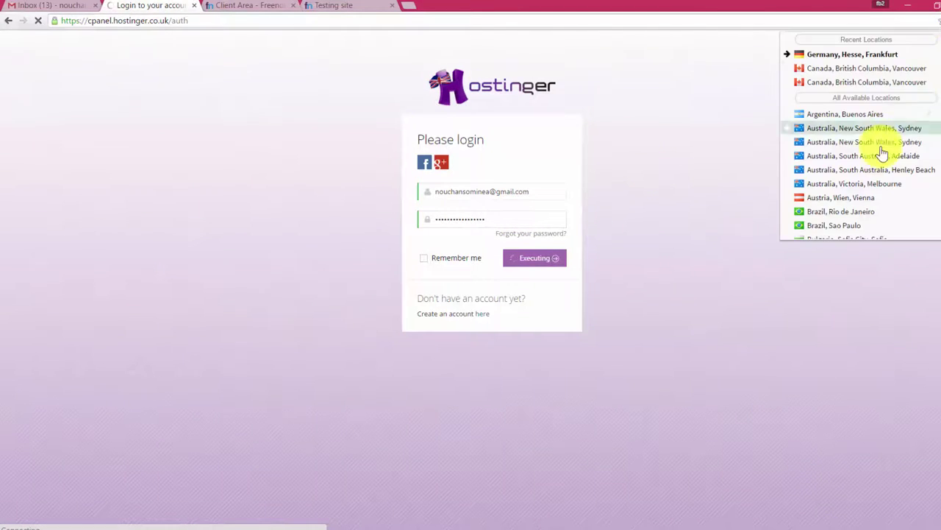
scroll(879, 152, down, 2)
scroll(920, 116, down, 2)
scroll(919, 116, up, 3)
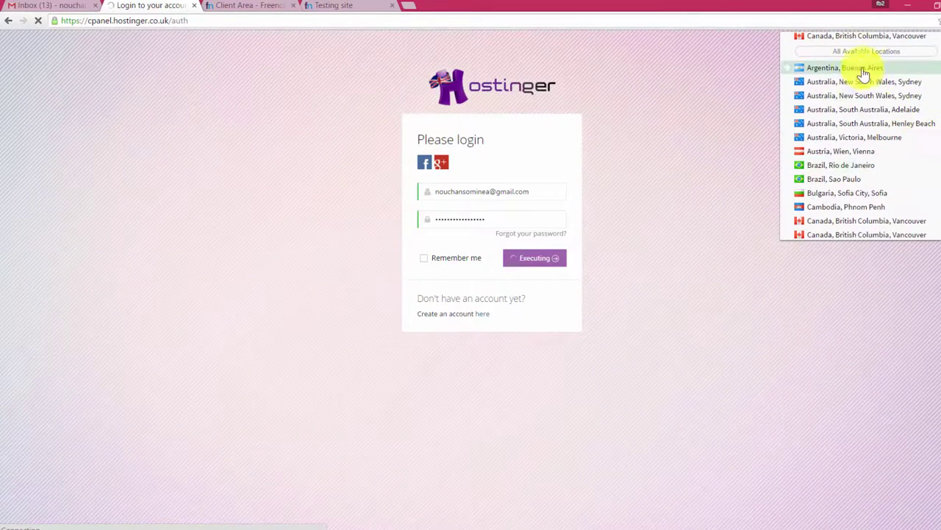
click(865, 94)
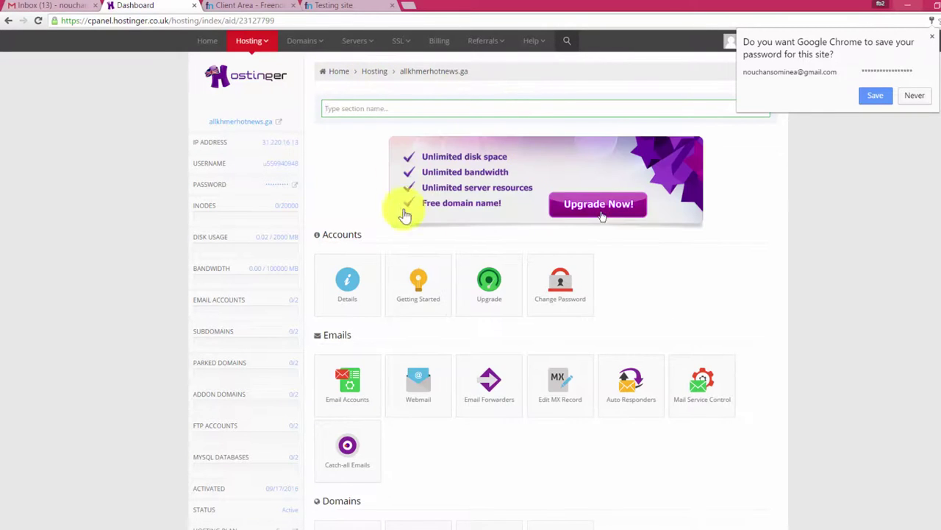
Scroll the hosting dashboard to find Auto Installer in the Website section.
scroll(467, 276, down, 5)
scroll(470, 284, down, 4)
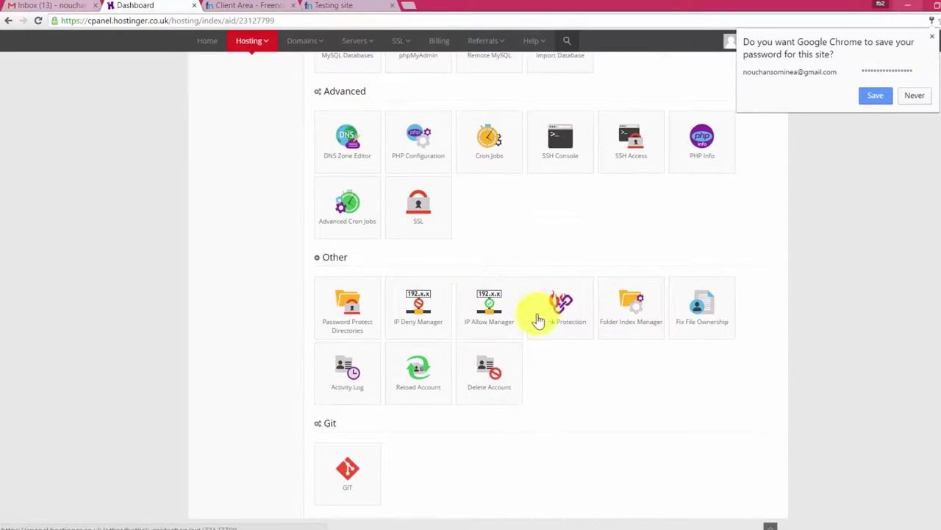
scroll(489, 297, up, 1)
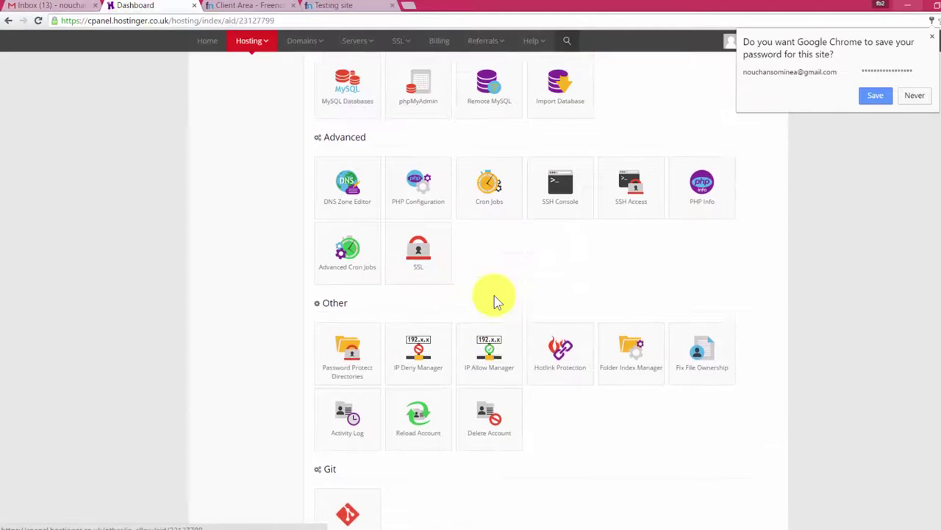
scroll(464, 265, up, 1)
scroll(416, 203, up, 2)
scroll(414, 192, up, 2)
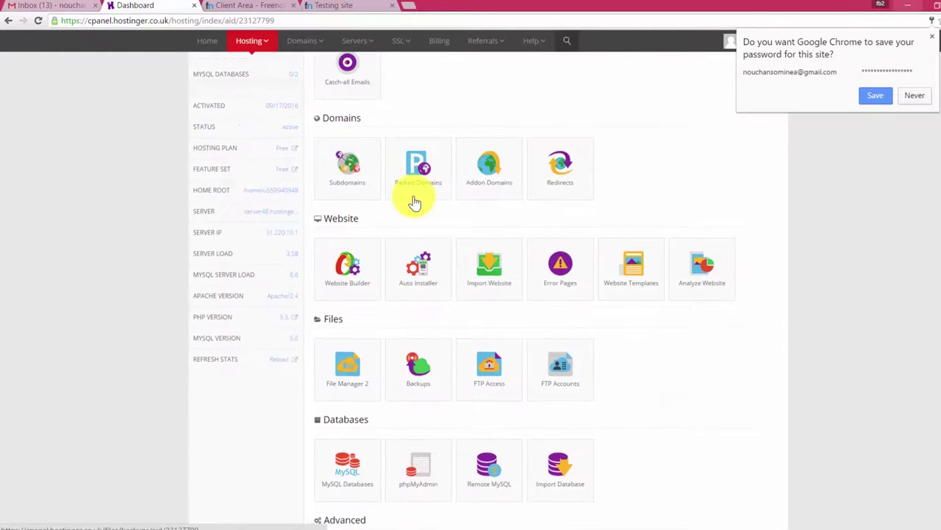
Open the Auto Installer and choose WordPress to install.
click(419, 274)
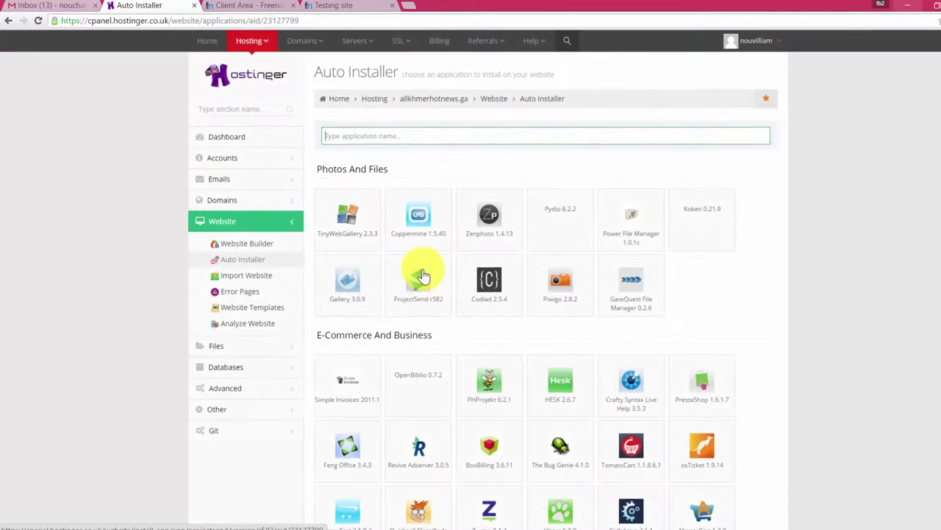
scroll(423, 275, down, 5)
scroll(746, 394, down, 4)
click(706, 426)
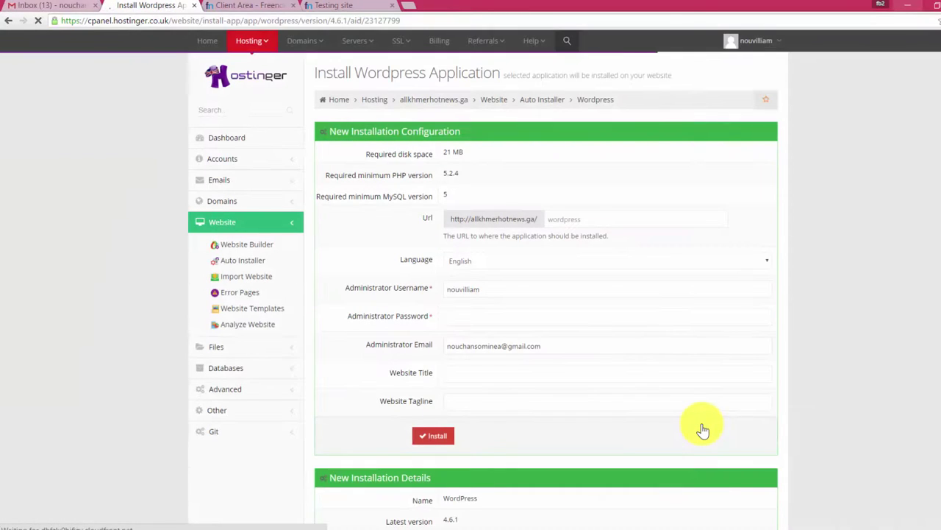
Enter the administrator password and start the website title, correcting a mistyped character.
click(478, 316)
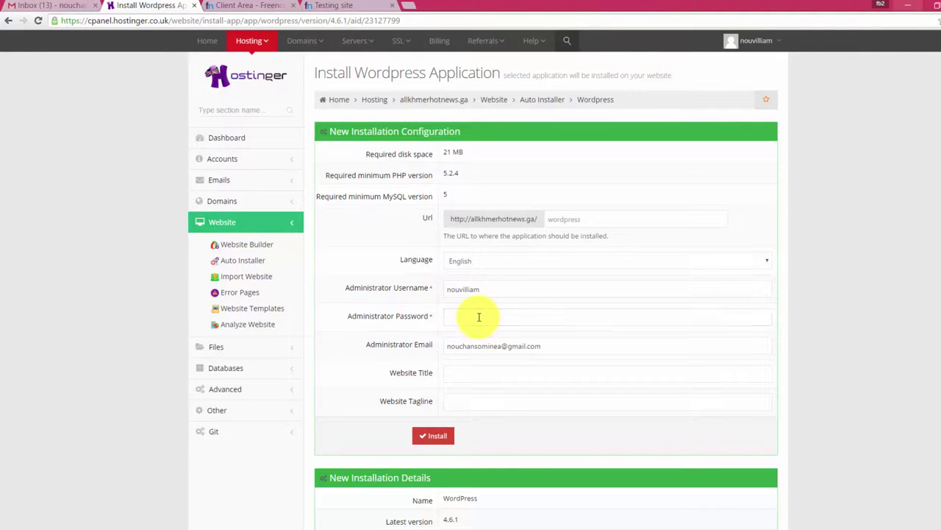
click(479, 316)
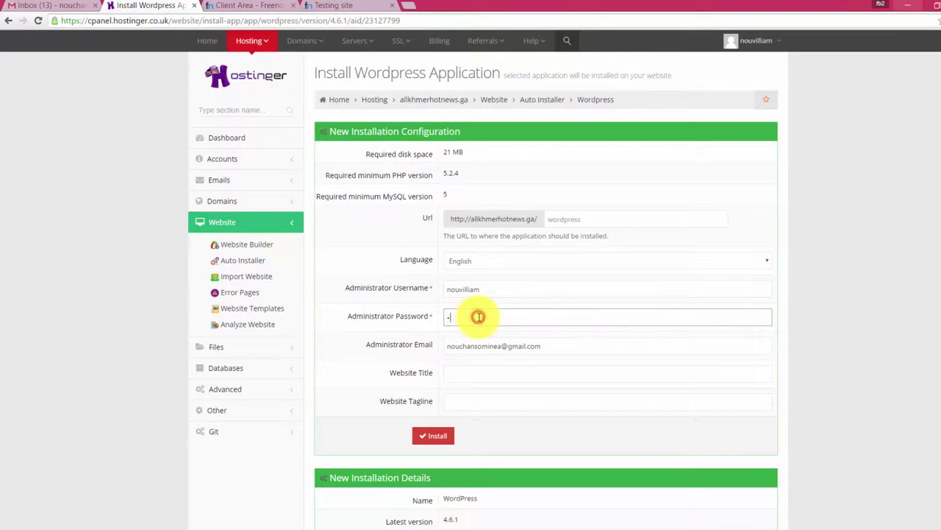
key(Tab)
key(Tab)
text(T)
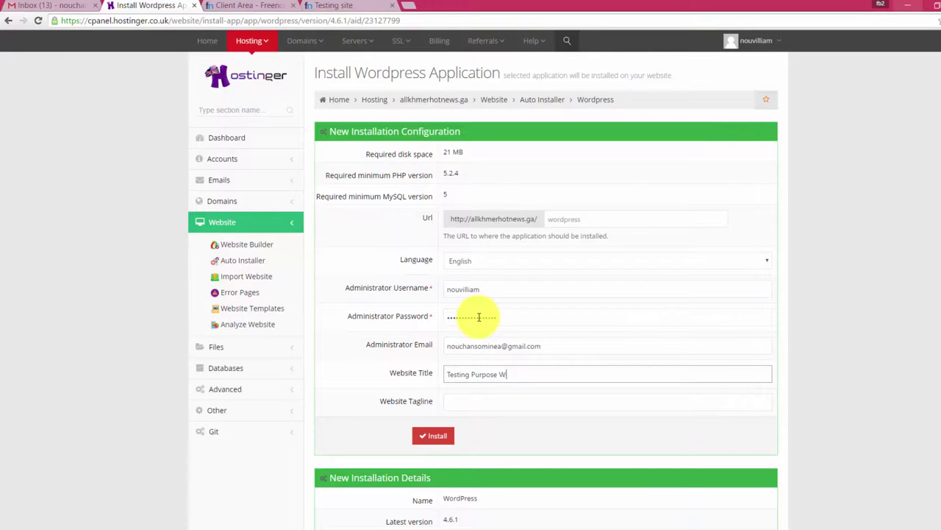
key(BackSpace)
key(BackSpace)
key(BackSpace)
click(453, 408)
text(demo website)
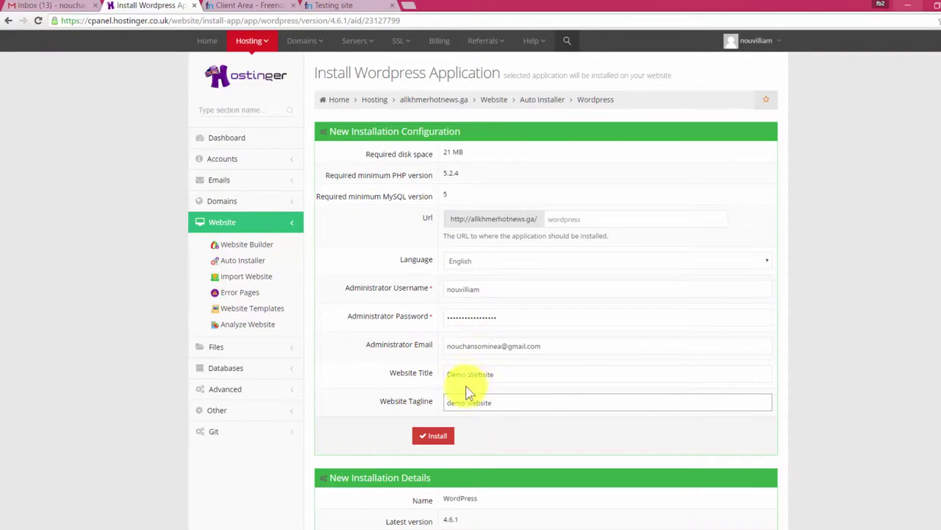
Submit the WordPress installation and dismiss Chrome's save-password prompt.
click(442, 435)
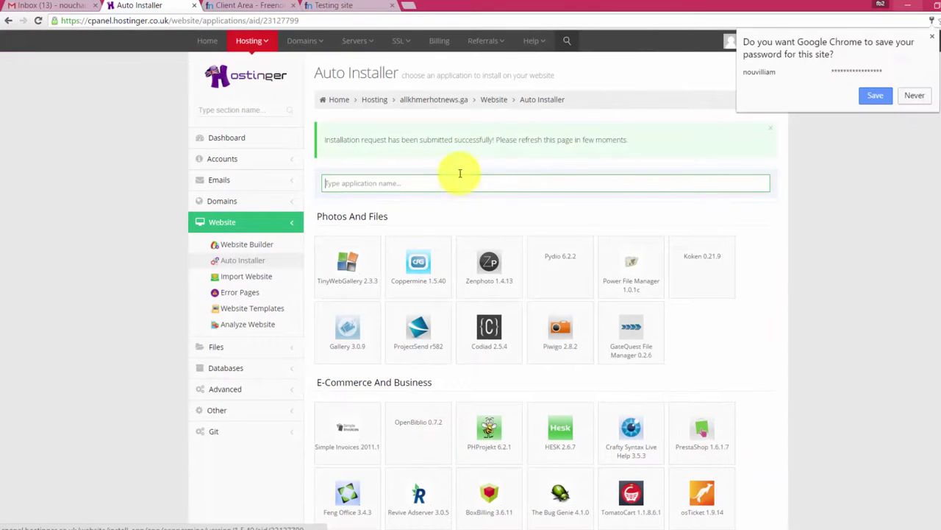
click(596, 150)
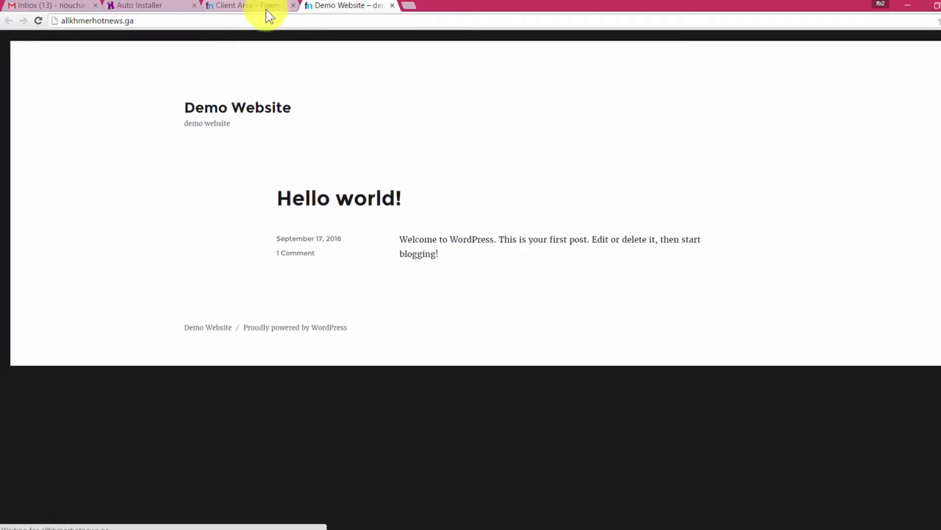
Load allkhmerhotnews.ga/wp-admin and go to the Dashboard home page.
click(282, 18)
text(/wp-admin)
key(Return)
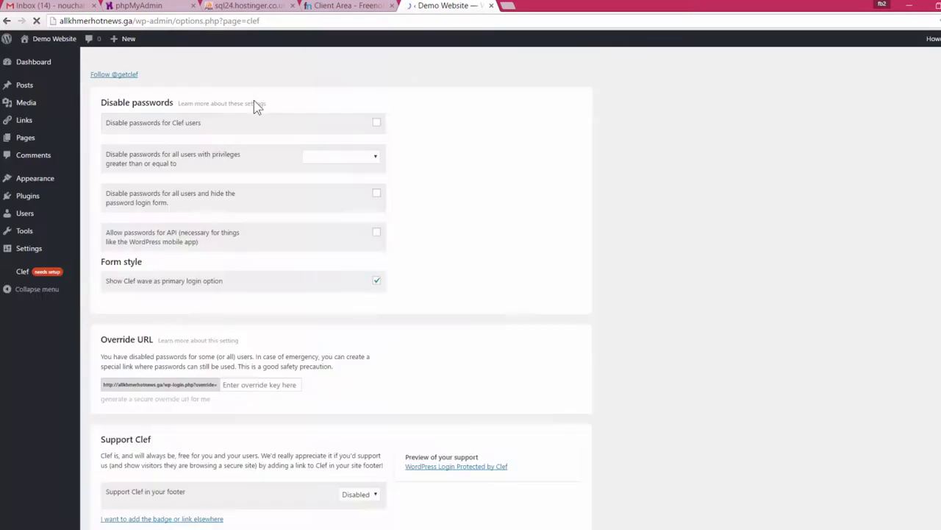
mouse_move(33, 62)
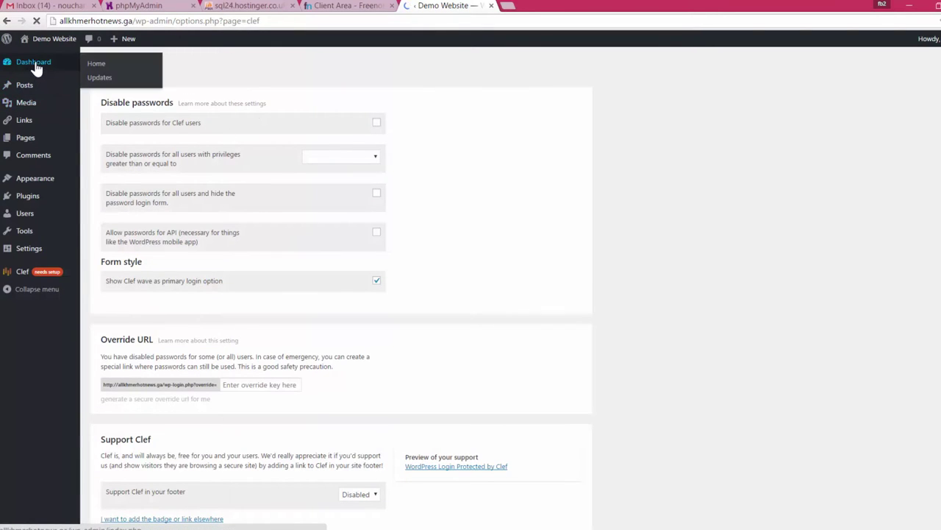
click(100, 68)
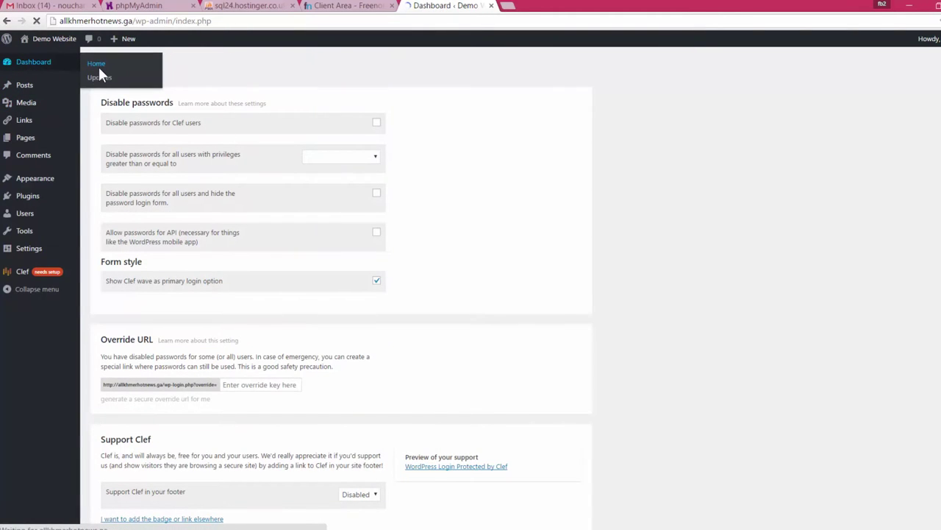